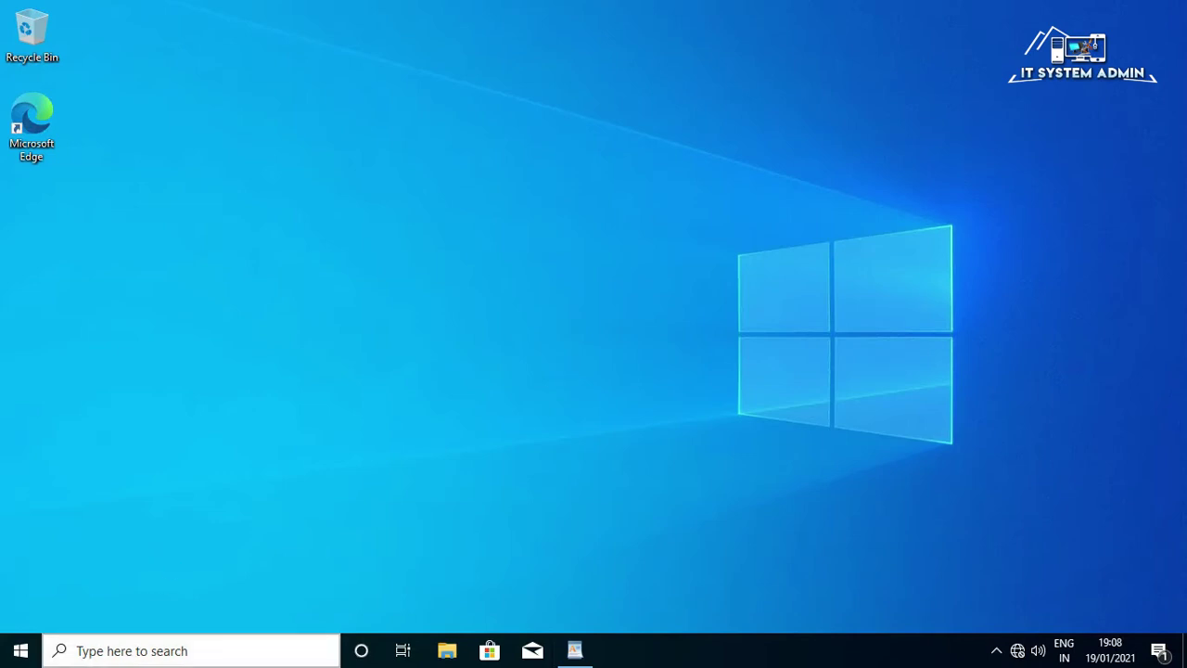
Step: Search for 'ser' and launch the Services console as administrator
{"action": "left_click", "coordinate": [130, 651]}
{"action": "type", "text": "ser"}
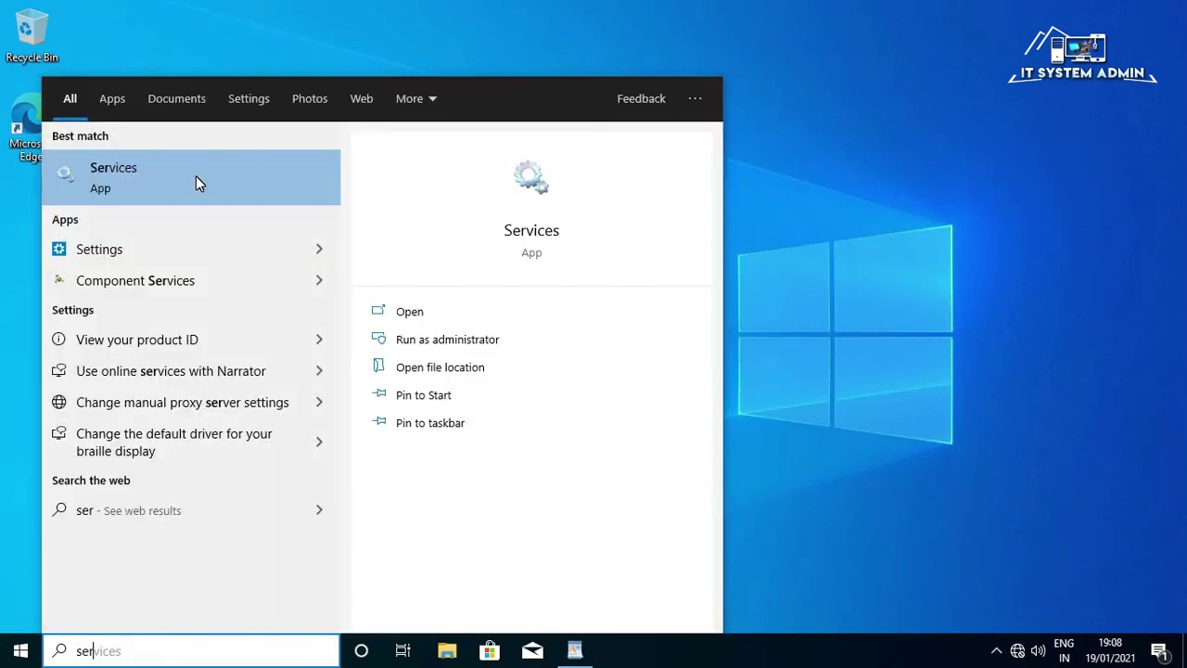
{"action": "right_click", "coordinate": [195, 176]}
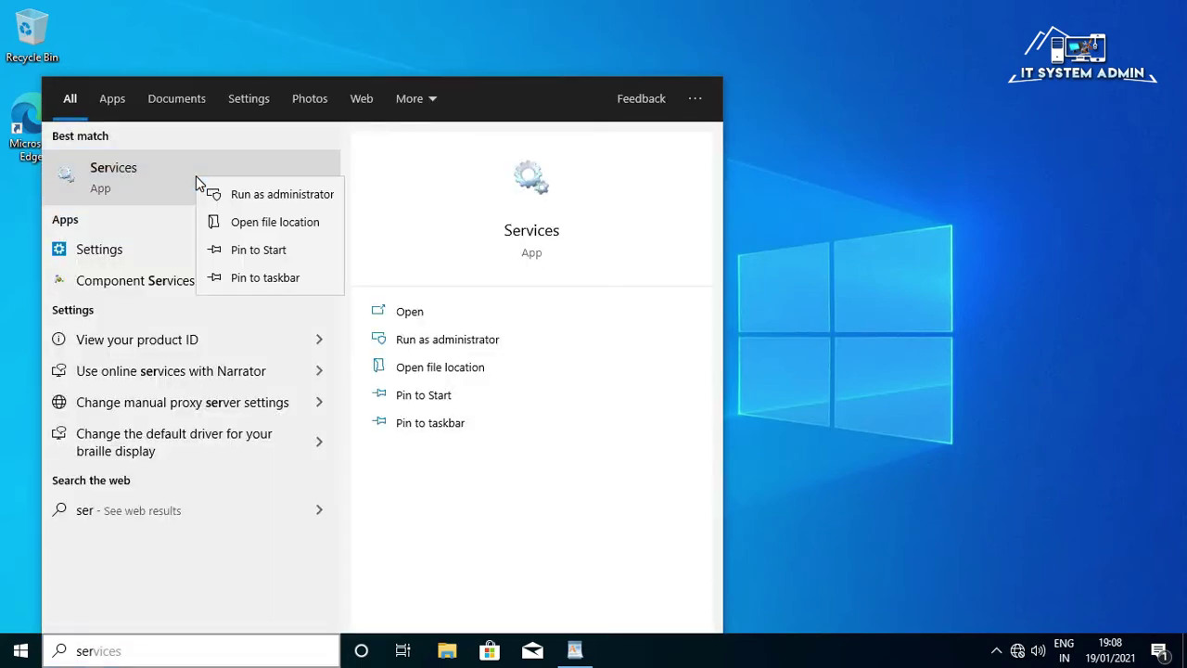
{"action": "left_click", "coordinate": [300, 198]}
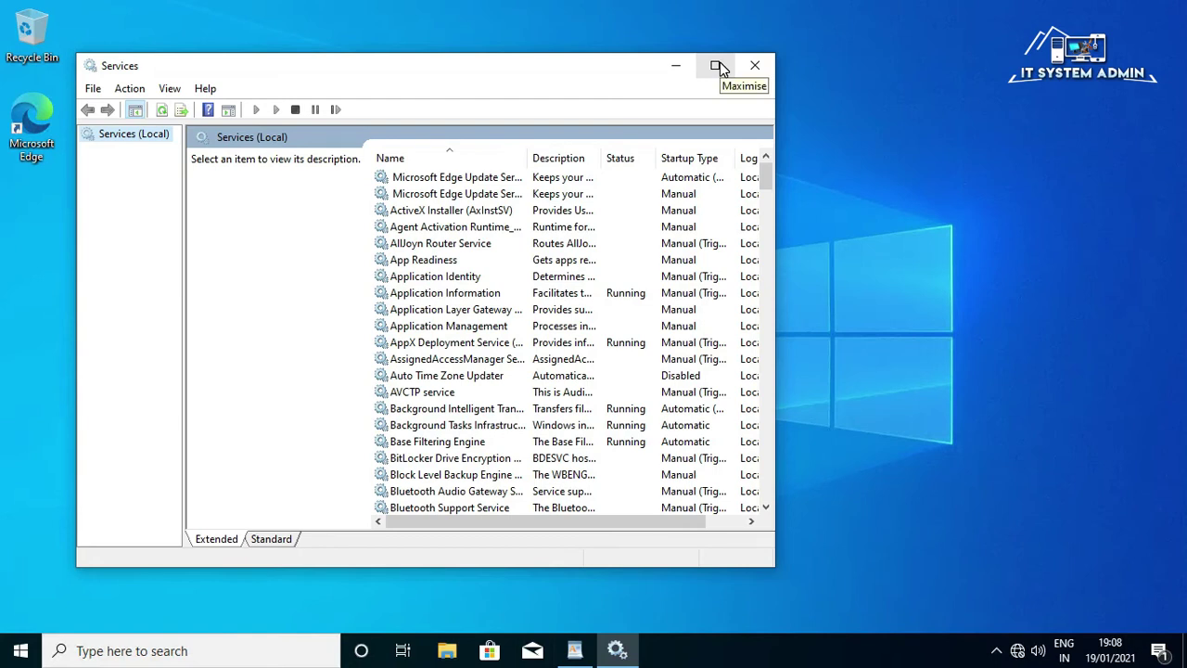
Step: Maximise Services, scroll to Windows Error Reporting Service and open its Properties
{"action": "left_click", "coordinate": [718, 66]}
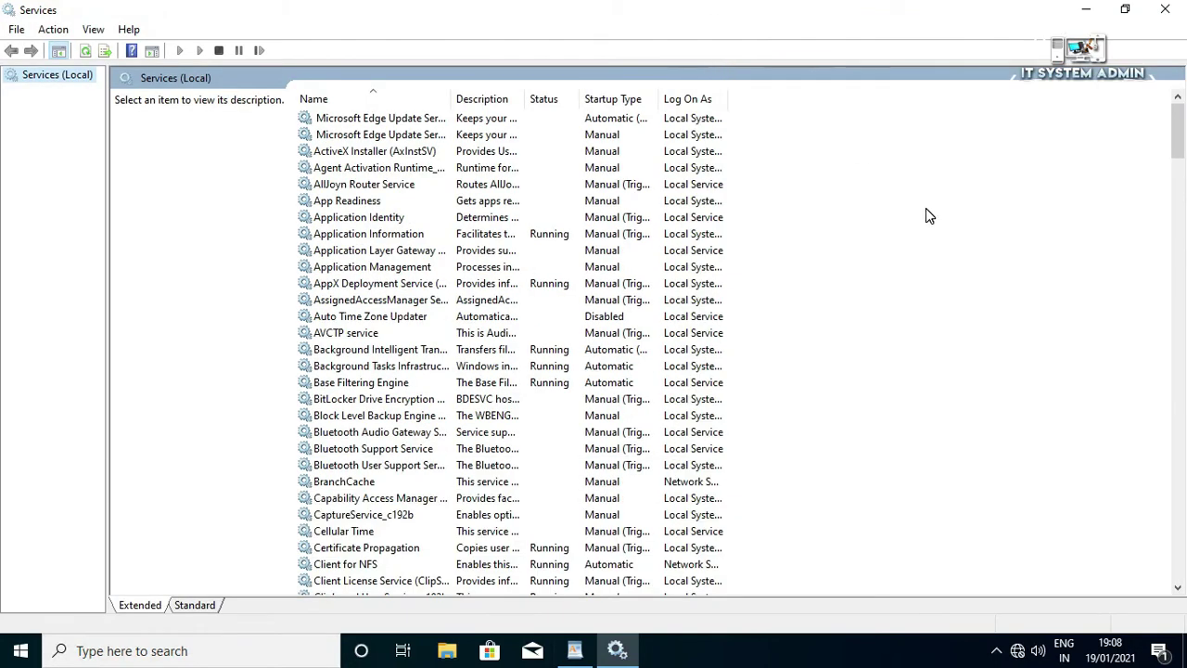
{"action": "left_click_drag", "start_coordinate": [1178, 119], "coordinate": [1144, 501]}
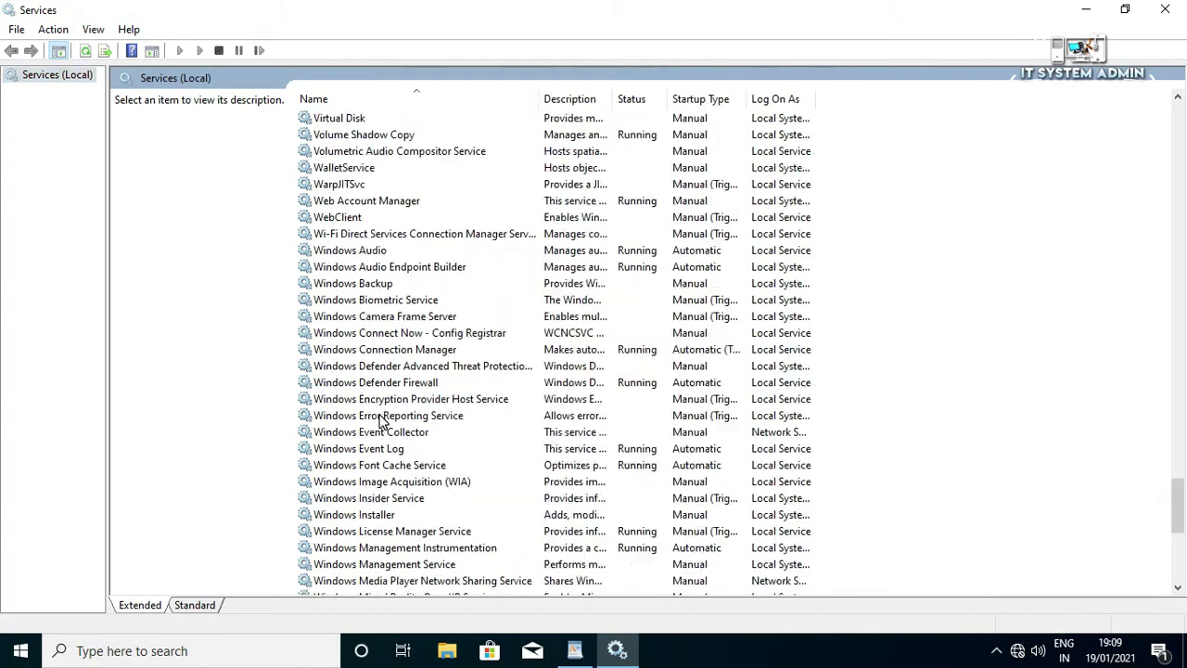
{"action": "left_click", "coordinate": [384, 417]}
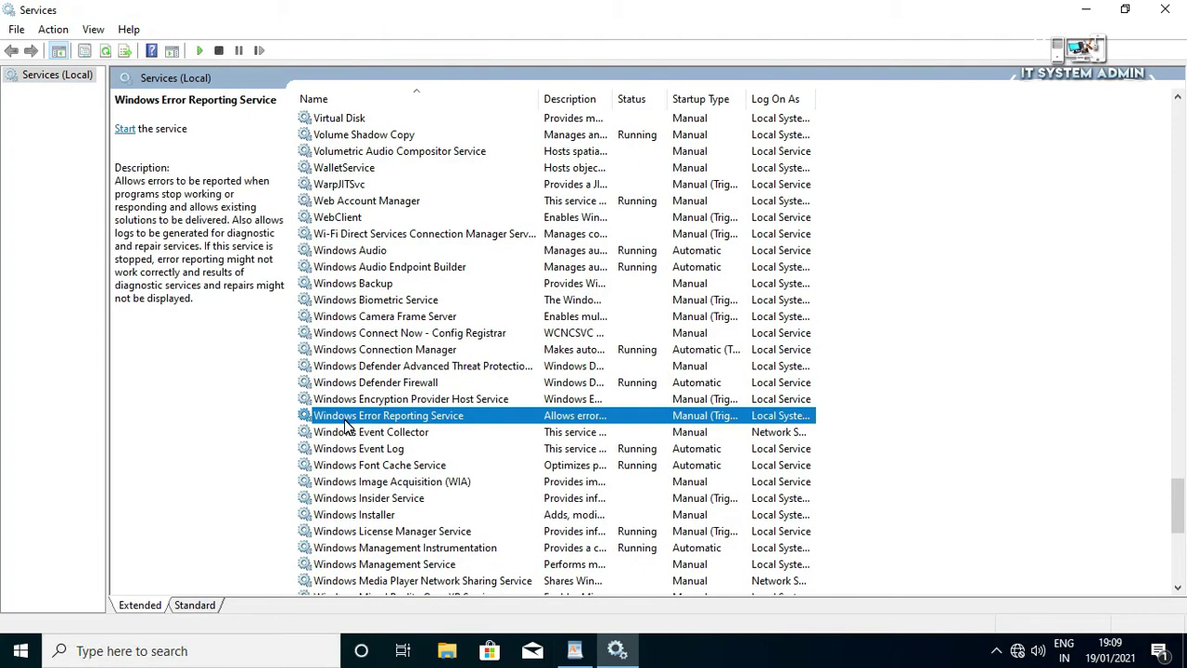
{"action": "right_click", "coordinate": [439, 419]}
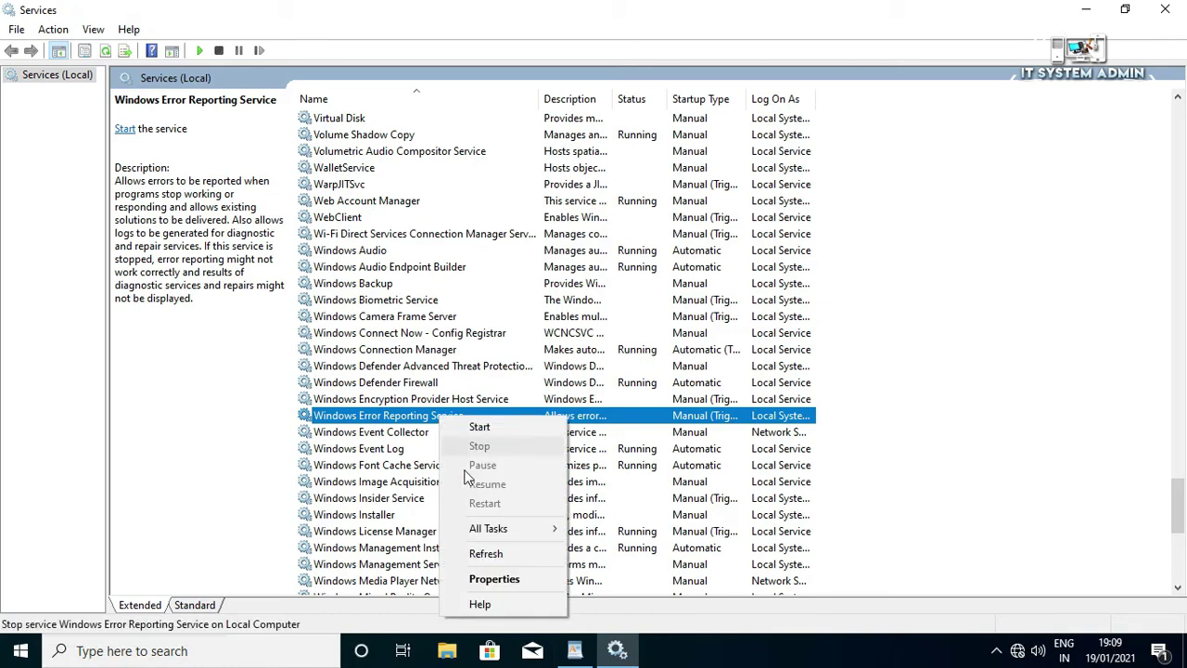
{"action": "left_click", "coordinate": [508, 579]}
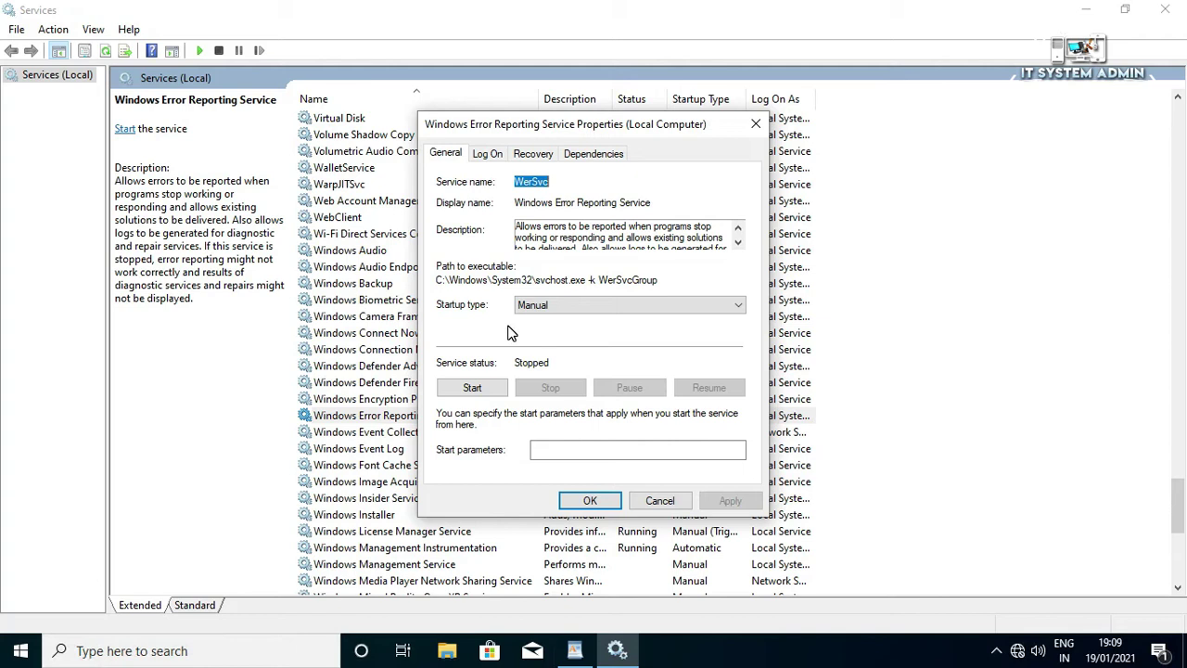
Step: Set Windows Error Reporting Service's startup type to Disabled, apply it and close the dialog
{"action": "left_click", "coordinate": [693, 306]}
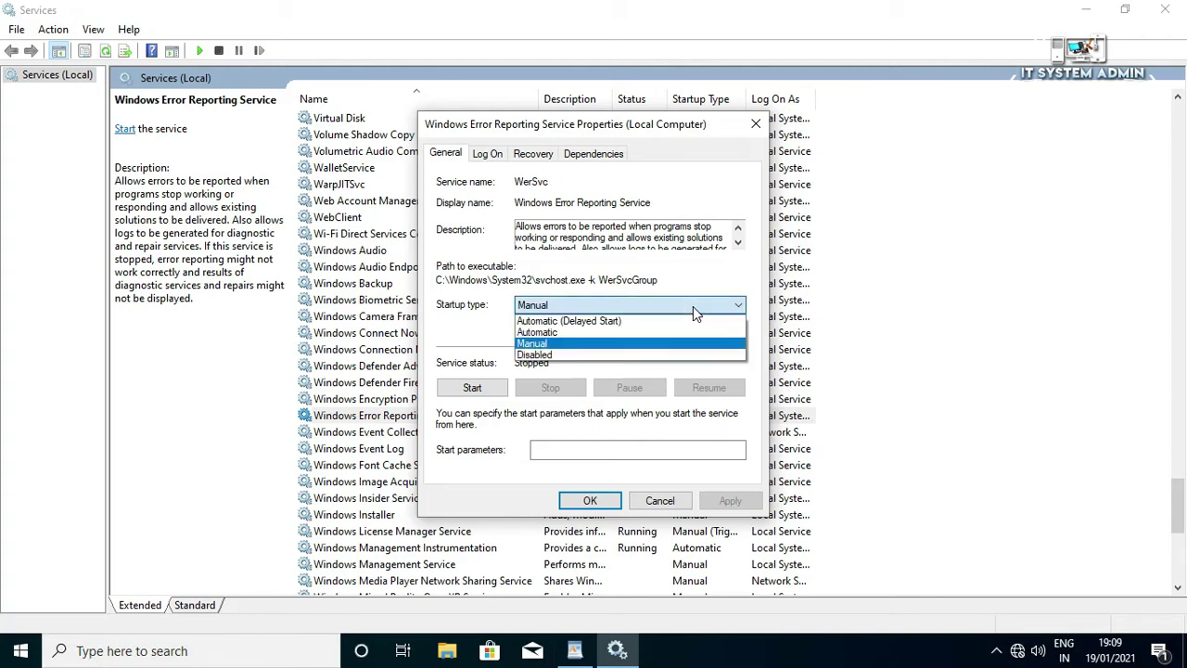
{"action": "left_click", "coordinate": [575, 356]}
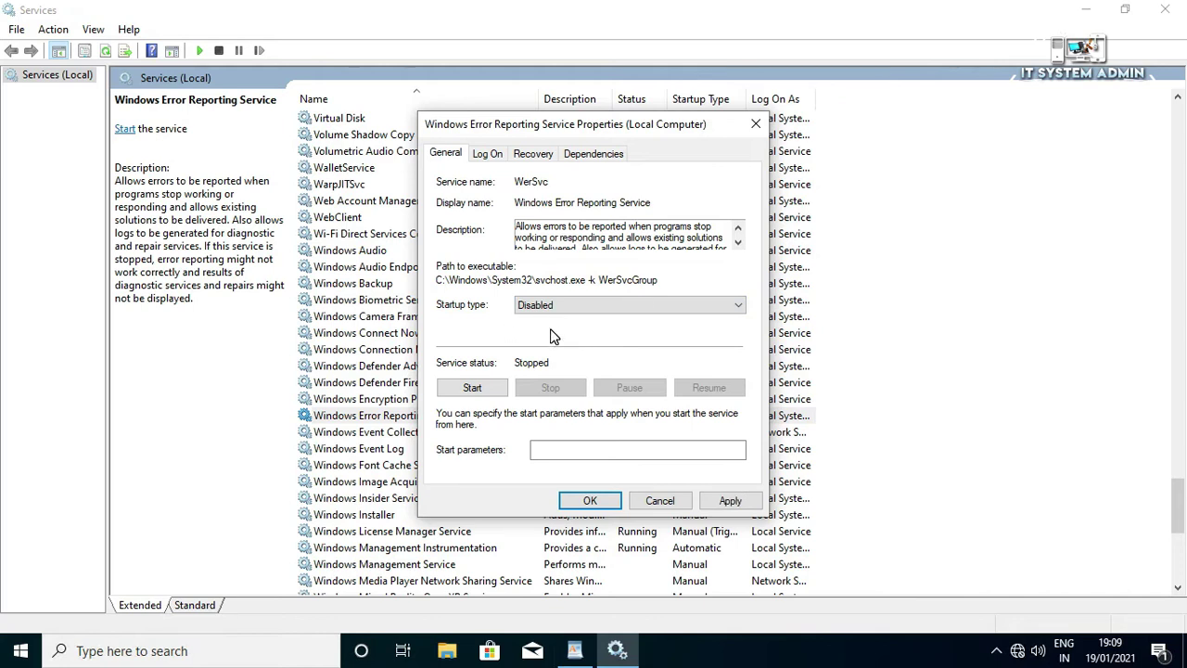
{"action": "left_click", "coordinate": [747, 503]}
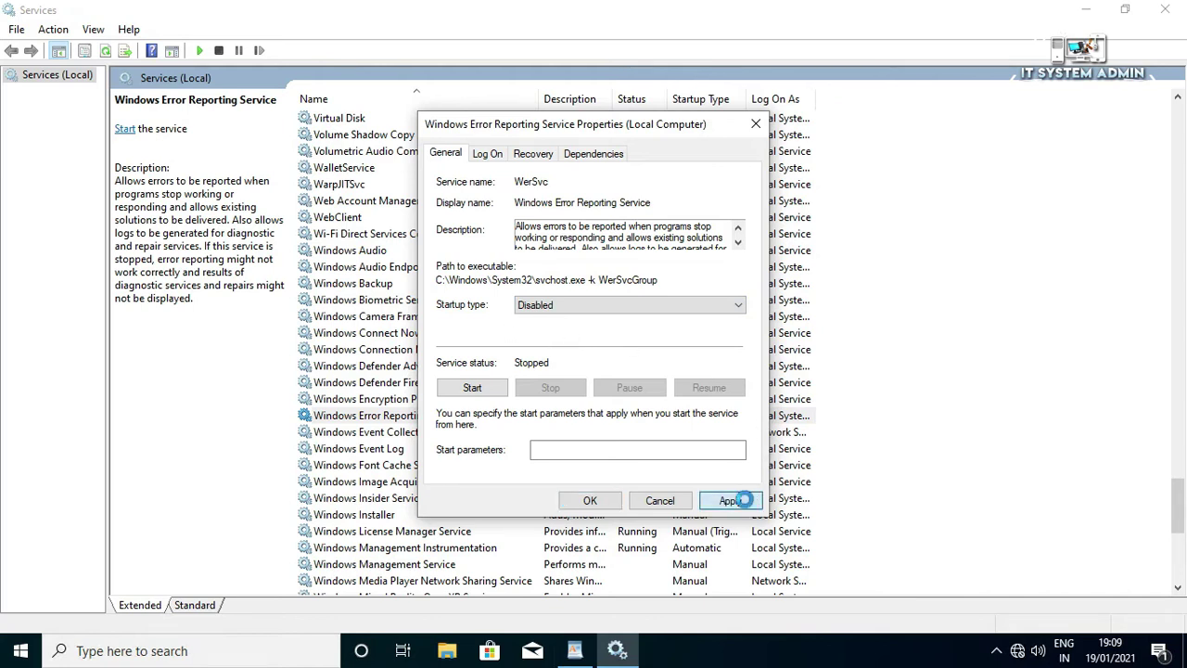
{"action": "left_click", "coordinate": [604, 506]}
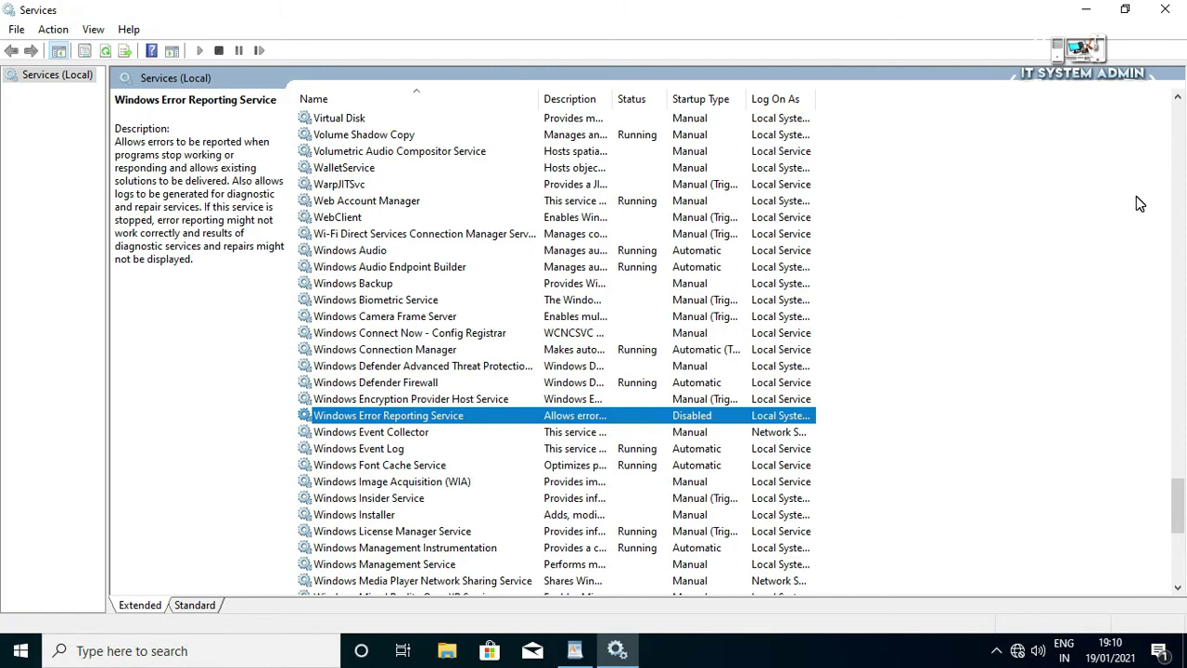
Step: Close Services and launch Command Prompt as administrator from a 'cmd' search, approving UAC
{"action": "left_click", "coordinate": [1168, 10]}
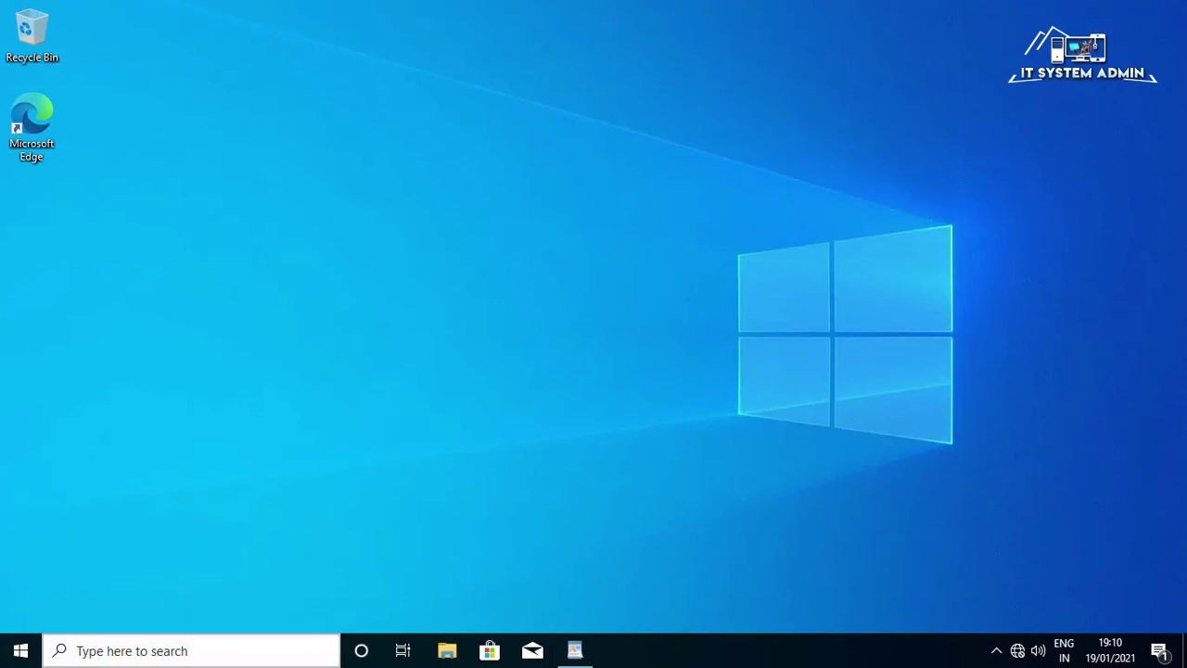
{"action": "left_click", "coordinate": [143, 652]}
{"action": "type", "text": "cmd"}
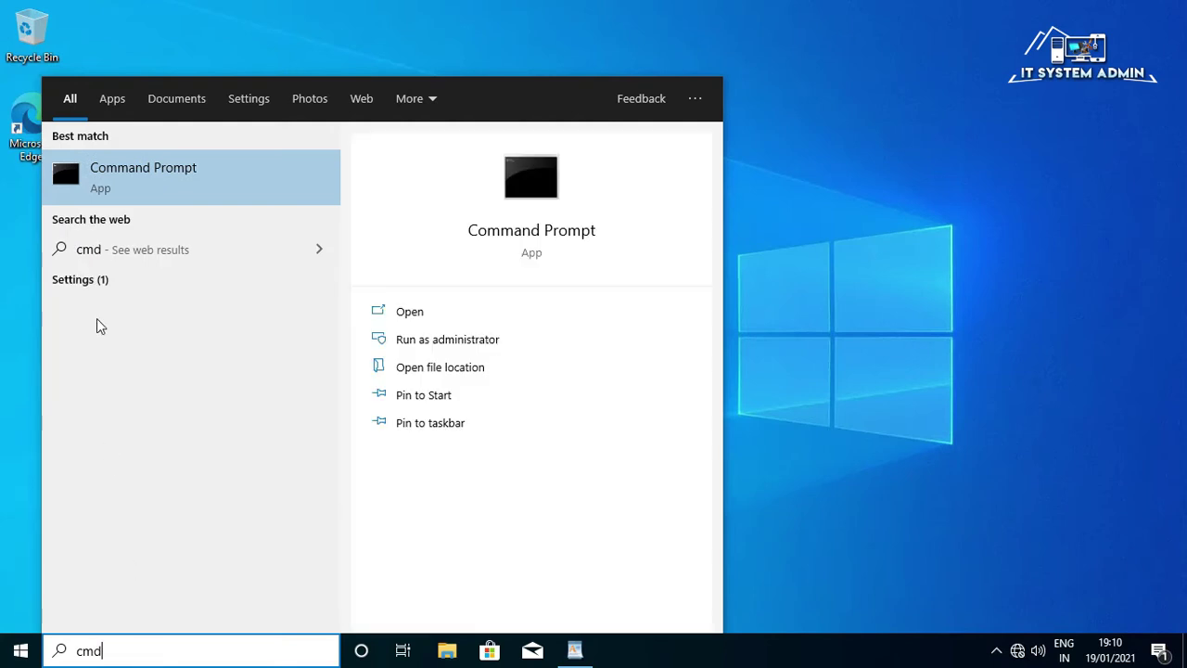
{"action": "right_click", "coordinate": [198, 172]}
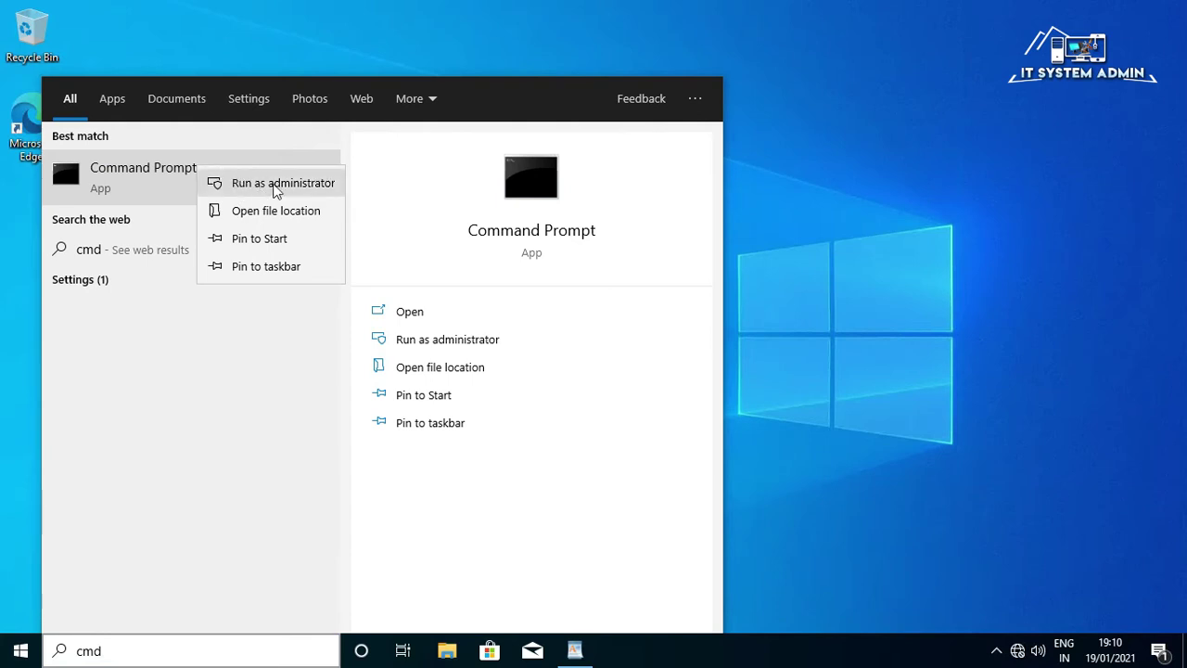
{"action": "left_click", "coordinate": [295, 184]}
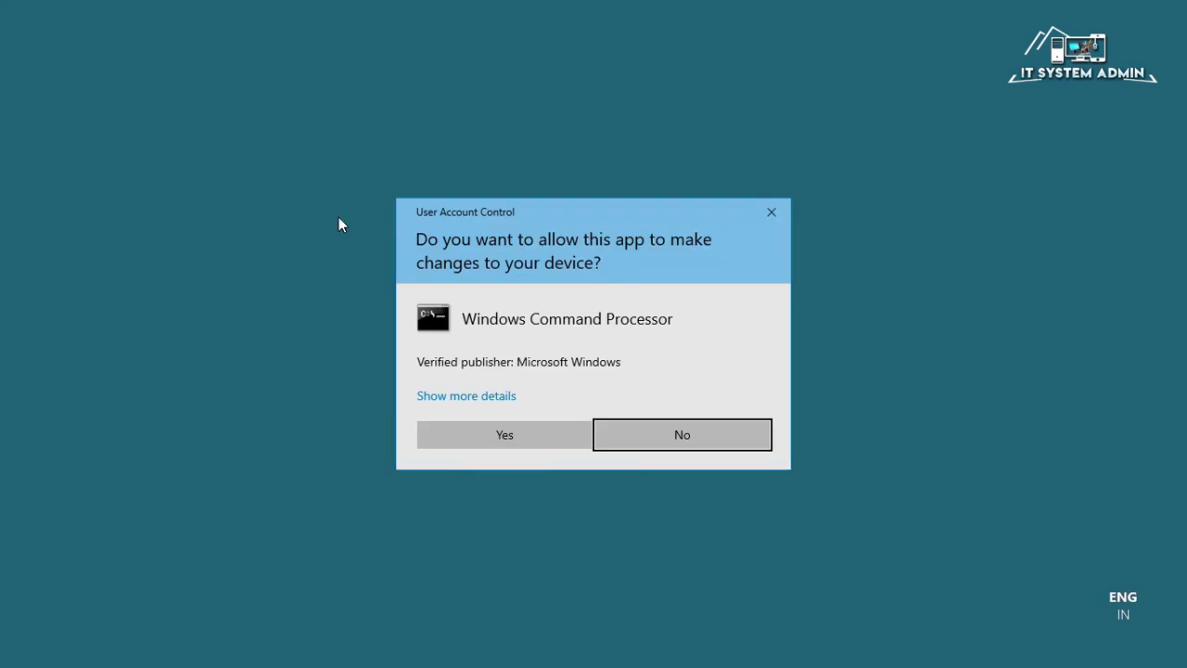
{"action": "left_click", "coordinate": [464, 436]}
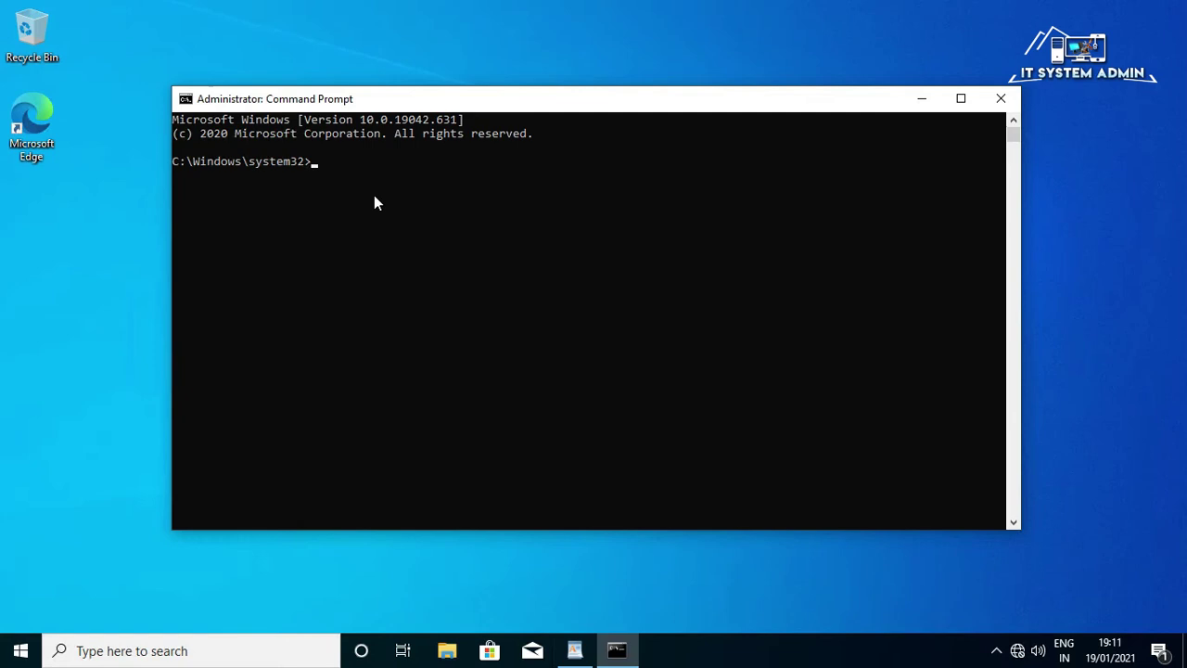
Step: Copy the full Dism.exe /Online /Cleanup-image /Restorehealth line from the WordPad notes
{"action": "left_click", "coordinate": [574, 650]}
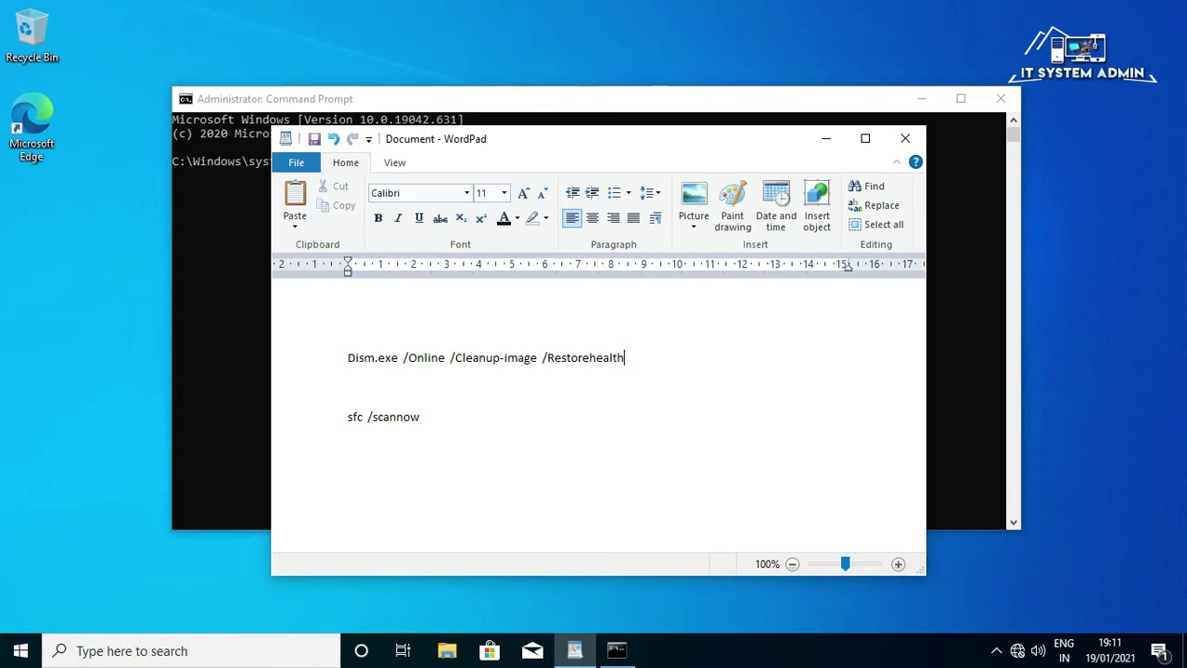
{"action": "key", "text": "ctrl+shift+Left"}
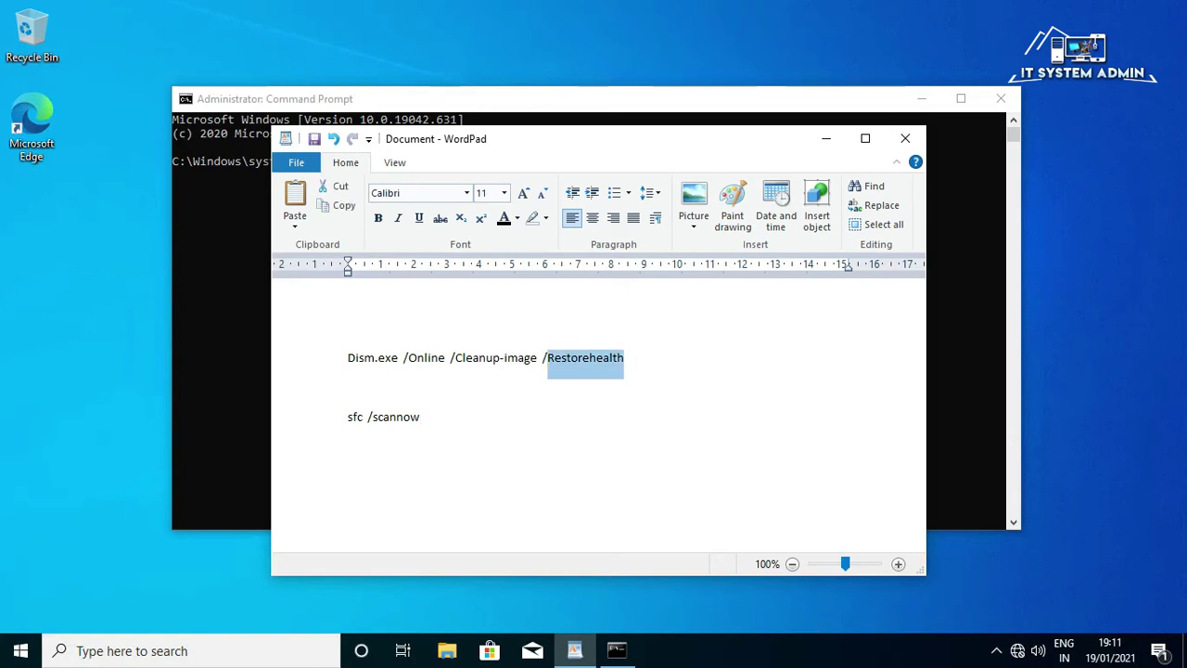
{"action": "key", "text": "shift+Home"}
{"action": "key", "text": "ctrl+c"}
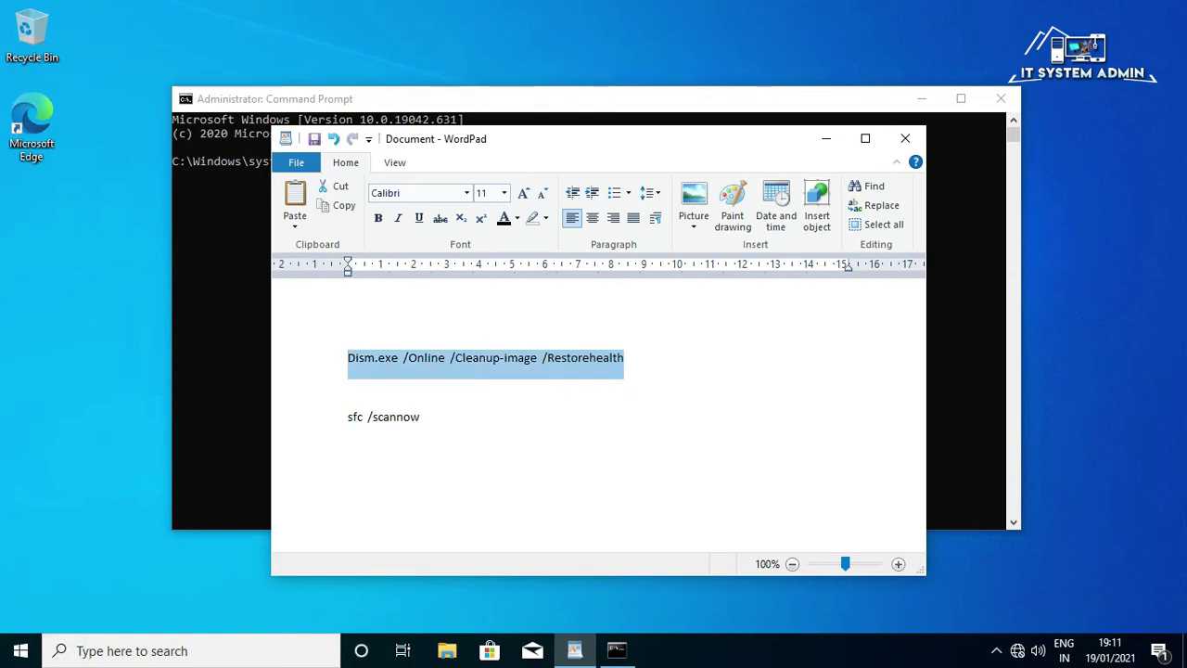
{"action": "right_click", "coordinate": [478, 363]}
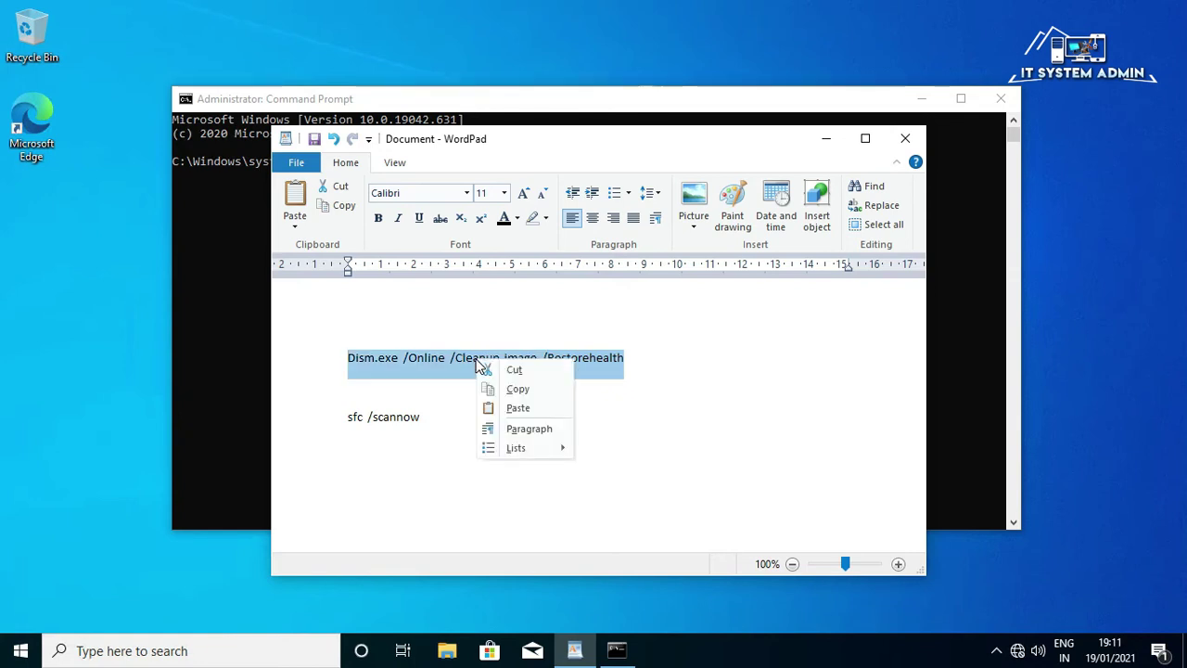
{"action": "left_click", "coordinate": [514, 390]}
{"action": "left_click", "coordinate": [508, 102]}
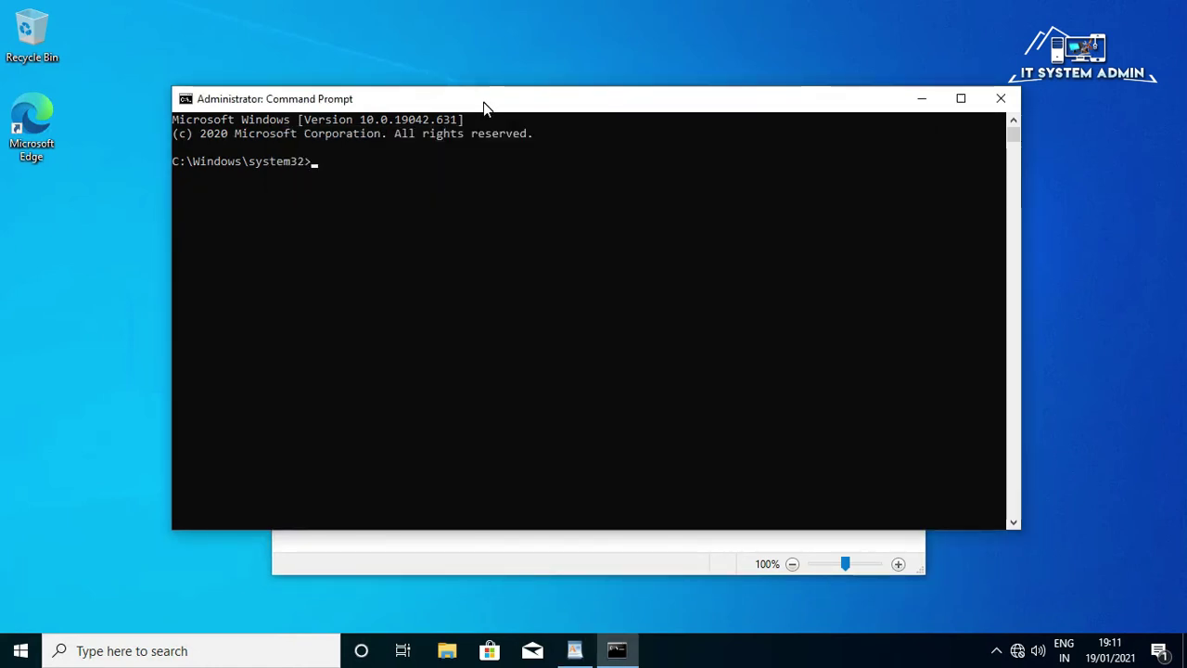
Step: Paste the Dism RestoreHealth command into the elevated prompt and run it
{"action": "right_click", "coordinate": [483, 102]}
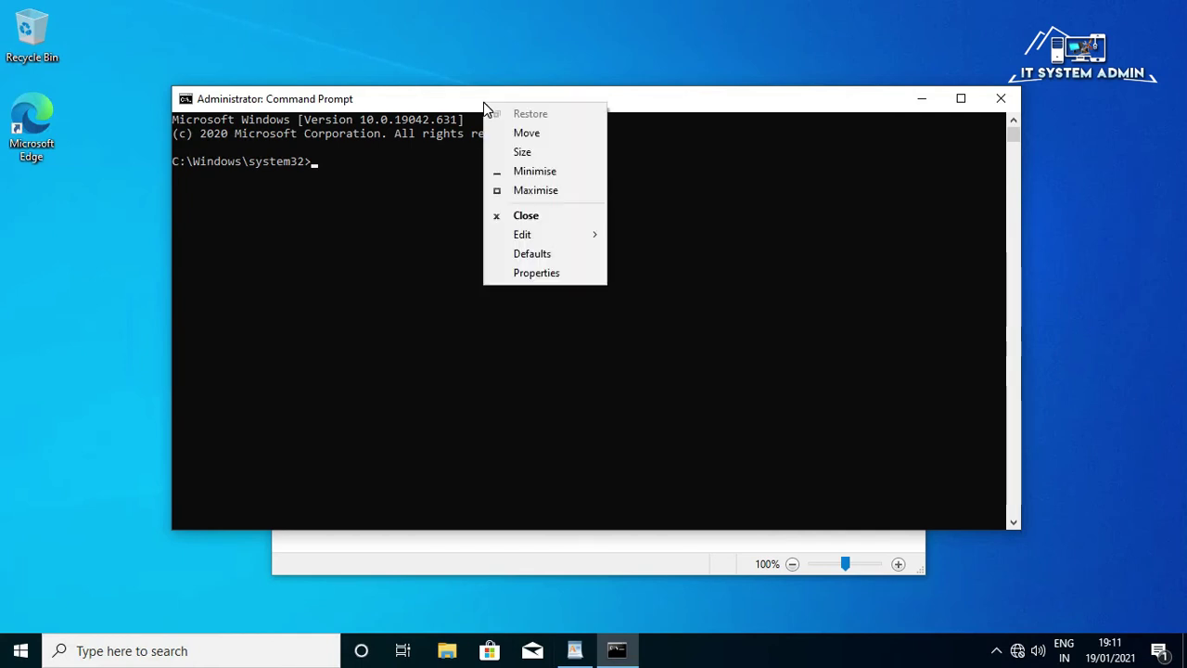
{"action": "mouse_move", "coordinate": [551, 234]}
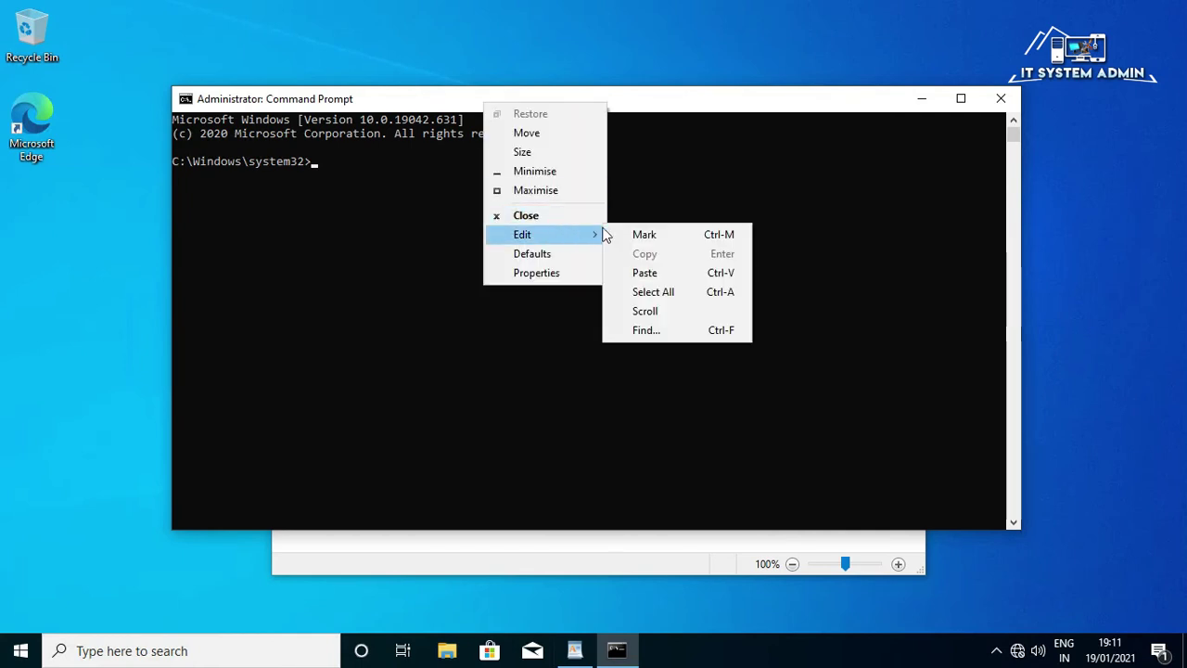
{"action": "left_click", "coordinate": [670, 274]}
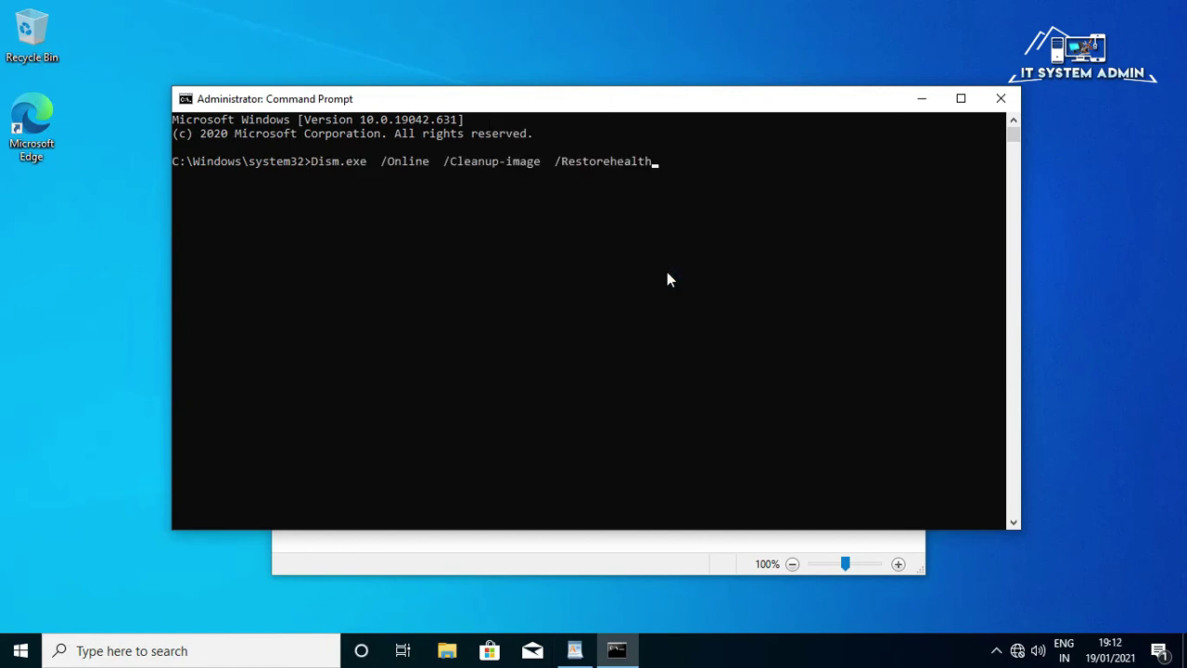
{"action": "key", "text": "Return"}
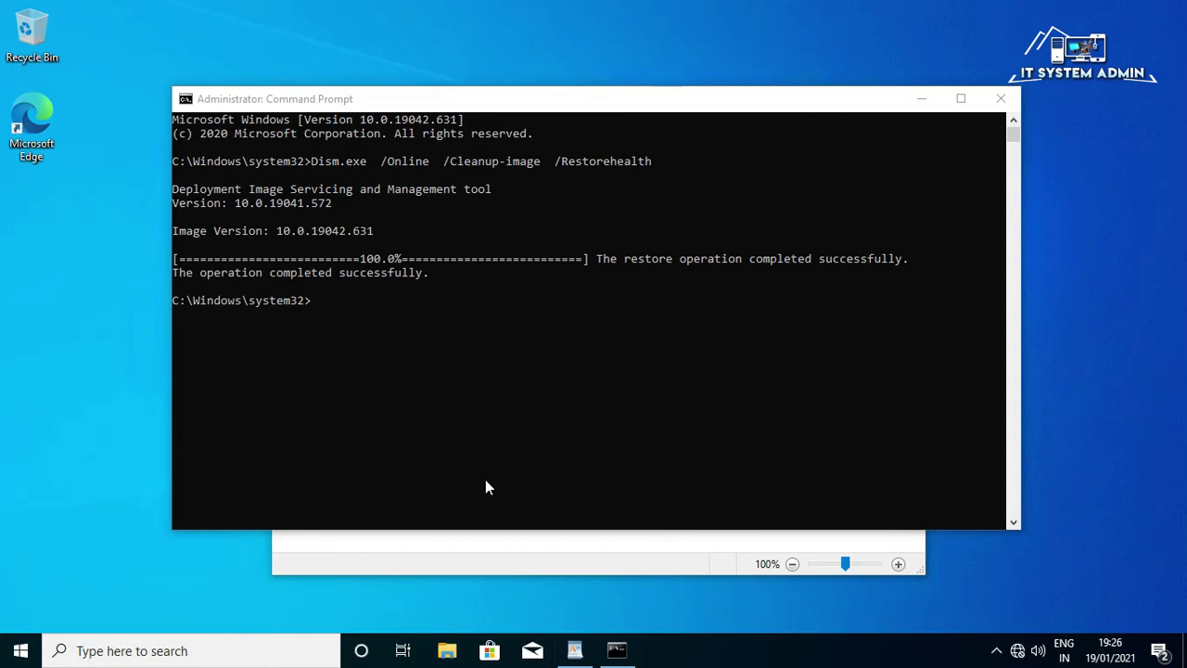
Step: Copy the 'sfc /scannow' line from the WordPad notes
{"action": "key", "text": "alt+Tab"}
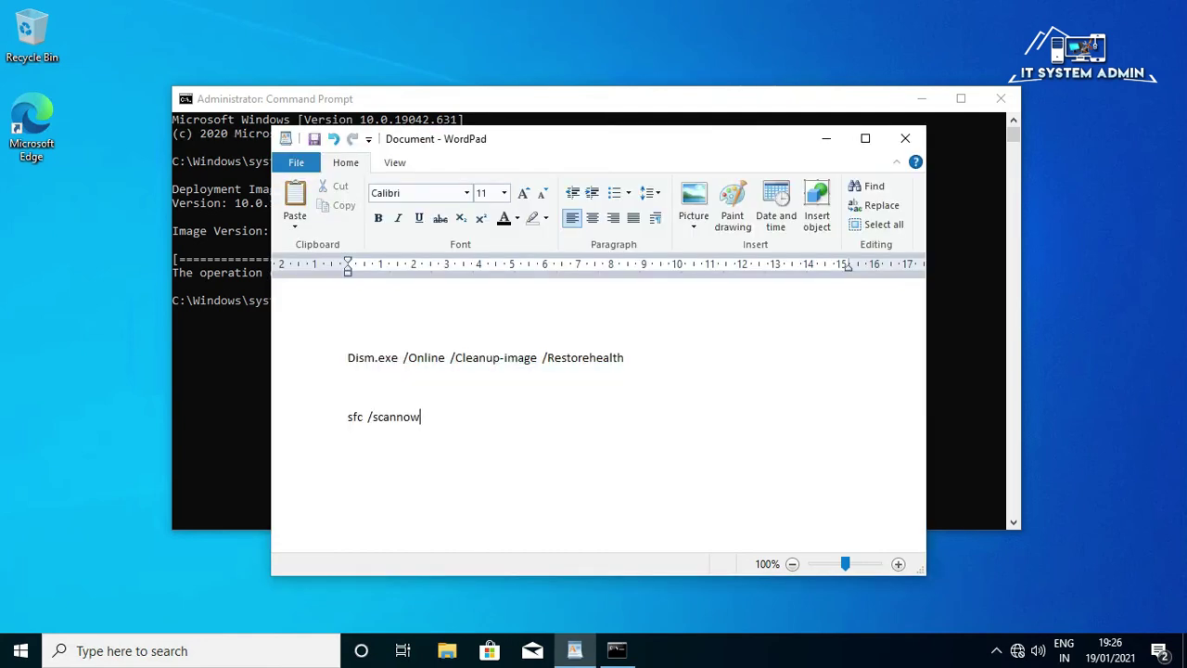
{"action": "left_click_drag", "start_coordinate": [422, 416], "coordinate": [357, 411]}
{"action": "right_click", "coordinate": [359, 411]}
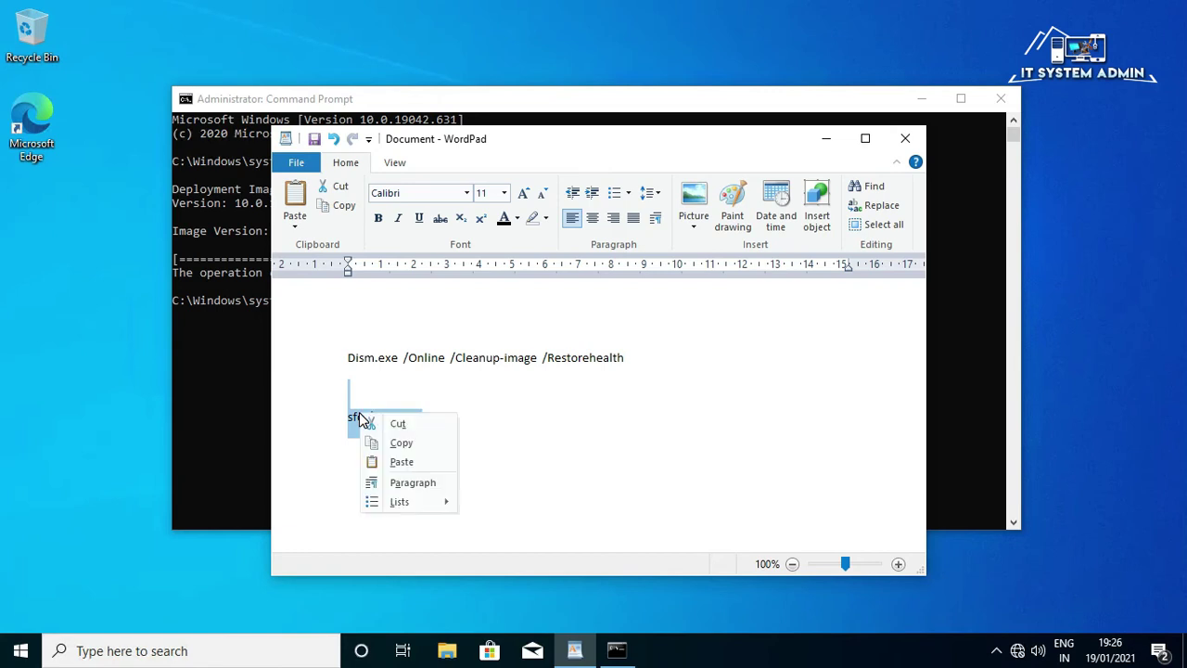
{"action": "left_click", "coordinate": [412, 441]}
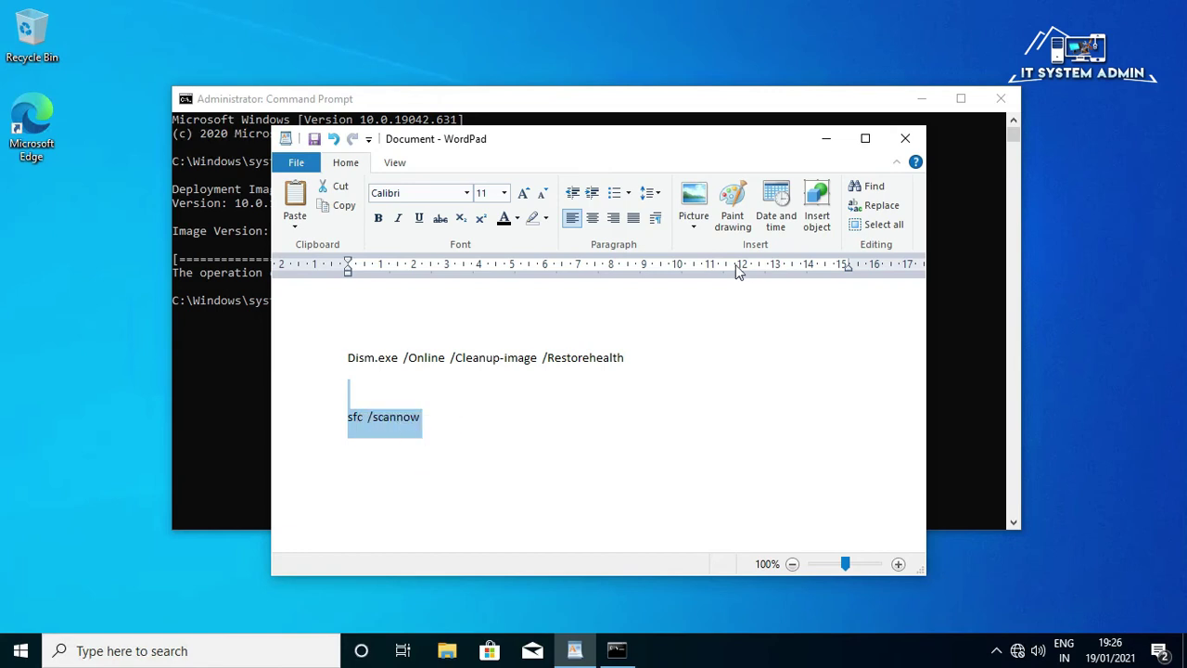
Step: Paste and run sfc /scannow in the elevated prompt, then close it after 100% verification
{"action": "left_click", "coordinate": [827, 139]}
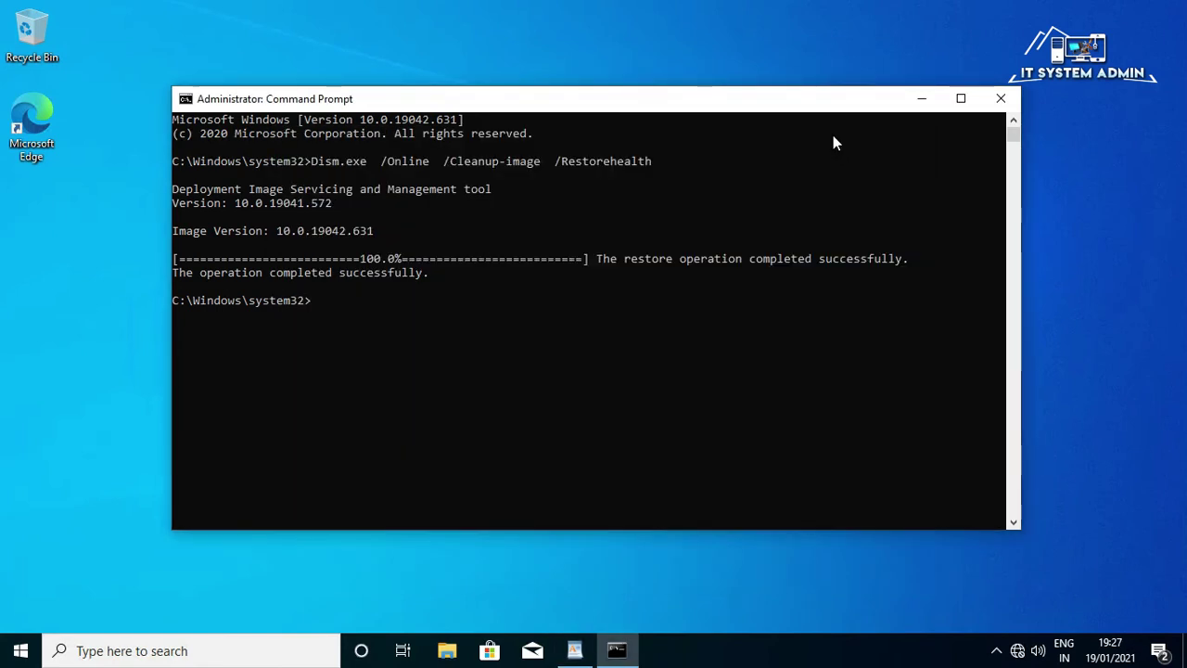
{"action": "right_click", "coordinate": [473, 97]}
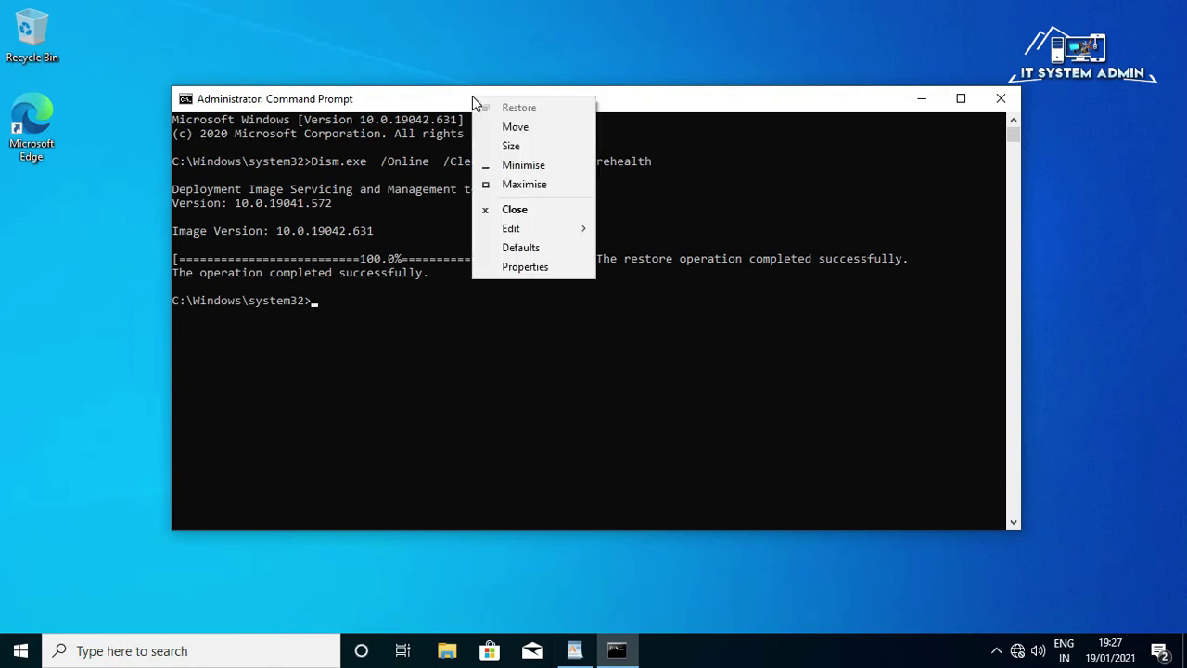
{"action": "mouse_move", "coordinate": [539, 231]}
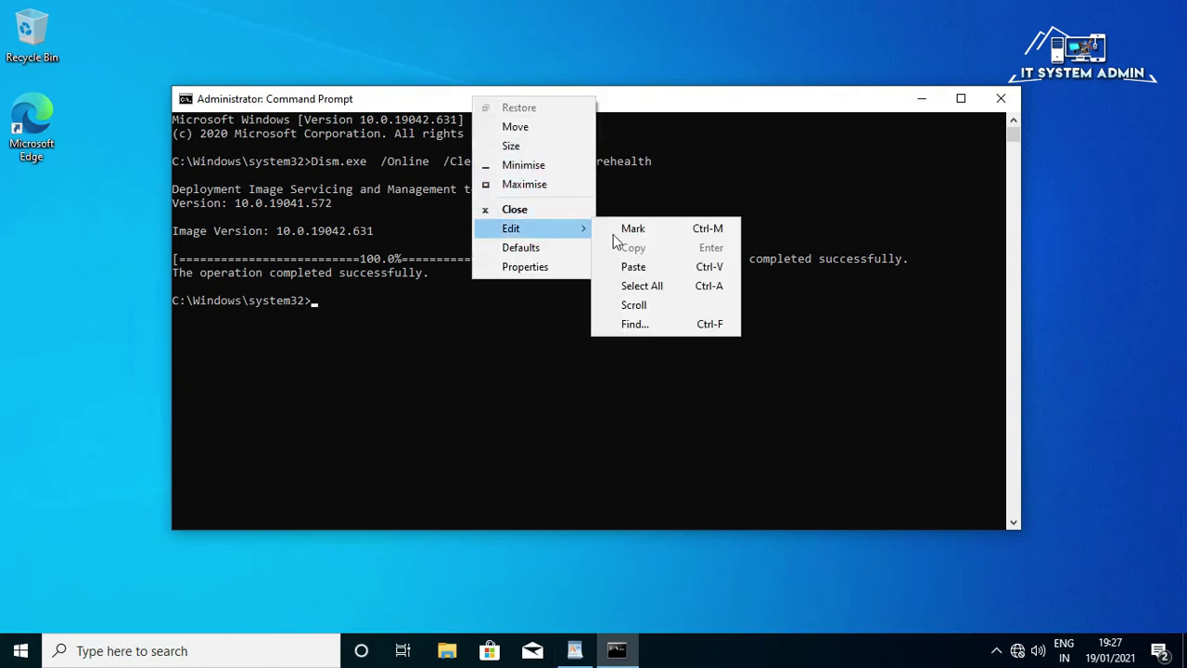
{"action": "left_click", "coordinate": [633, 268]}
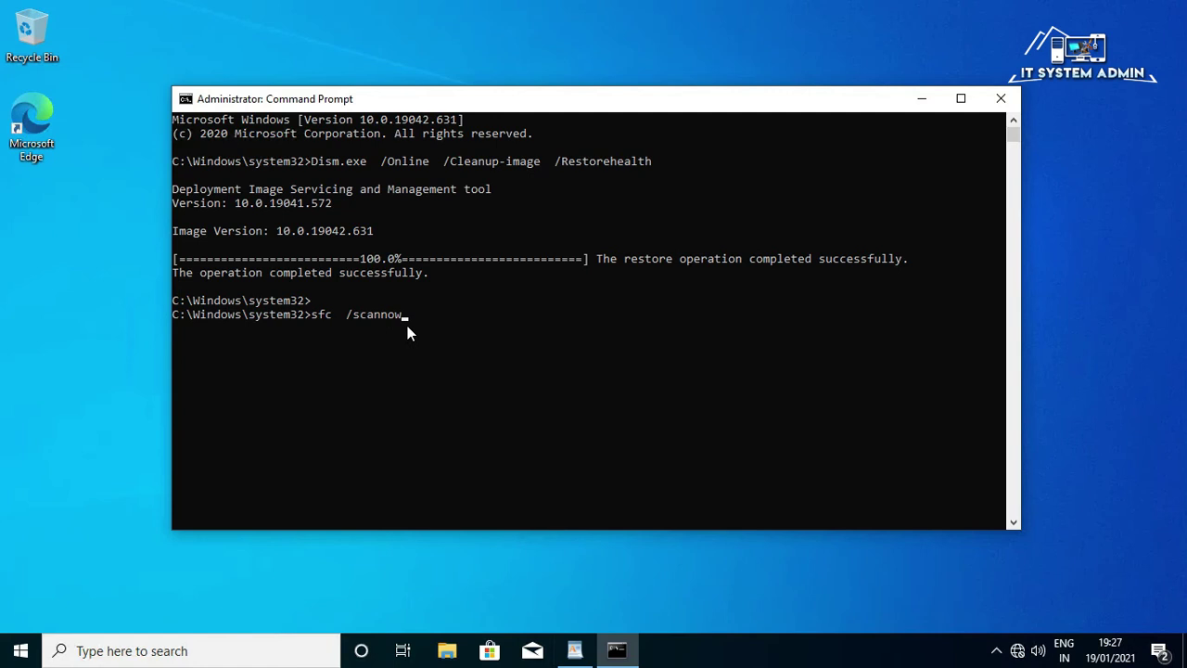
{"action": "key", "text": "Return"}
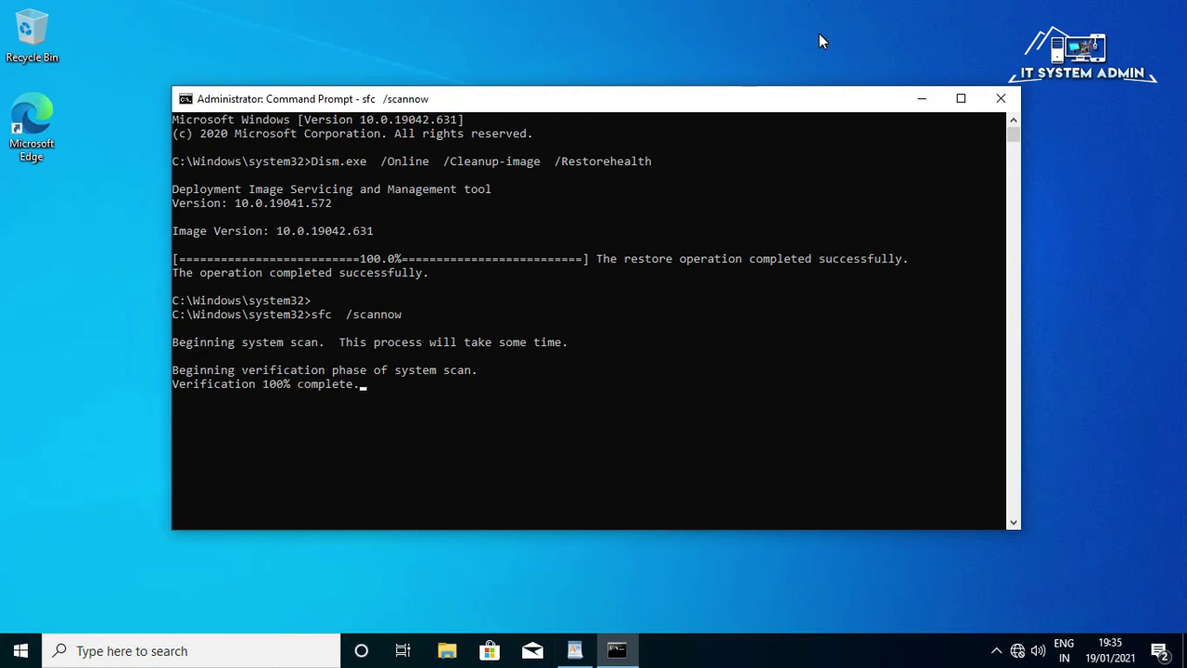
{"action": "left_click", "coordinate": [1004, 99]}
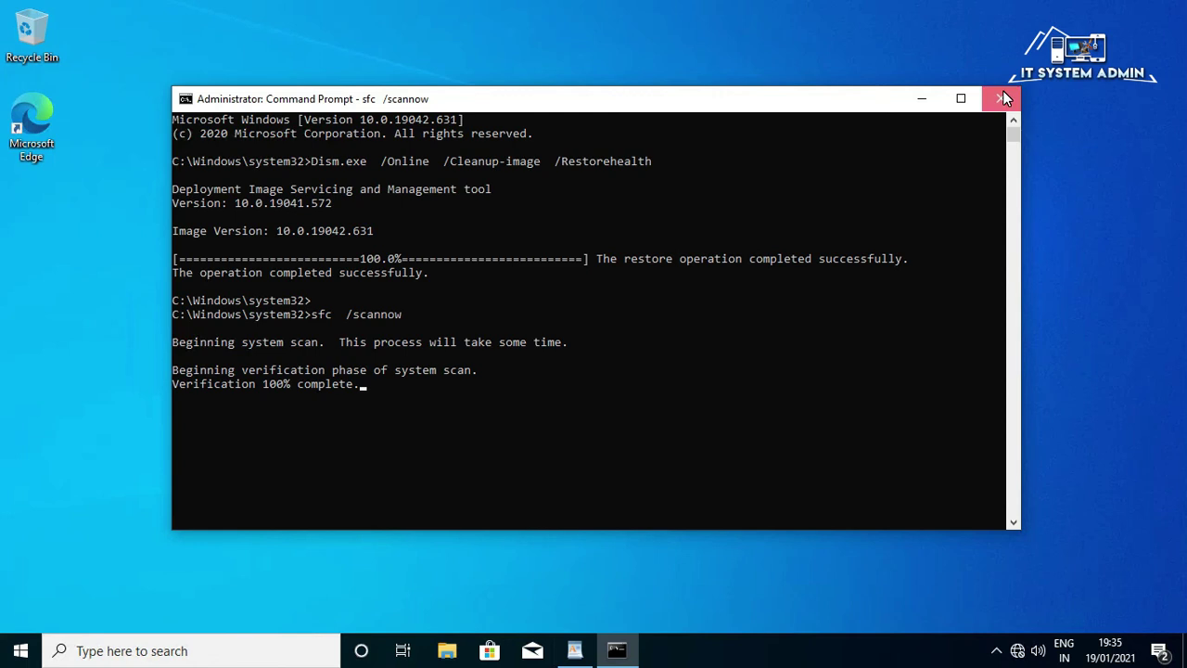
Step: Restart Windows from the Start menu's power options
{"action": "left_click", "coordinate": [13, 658]}
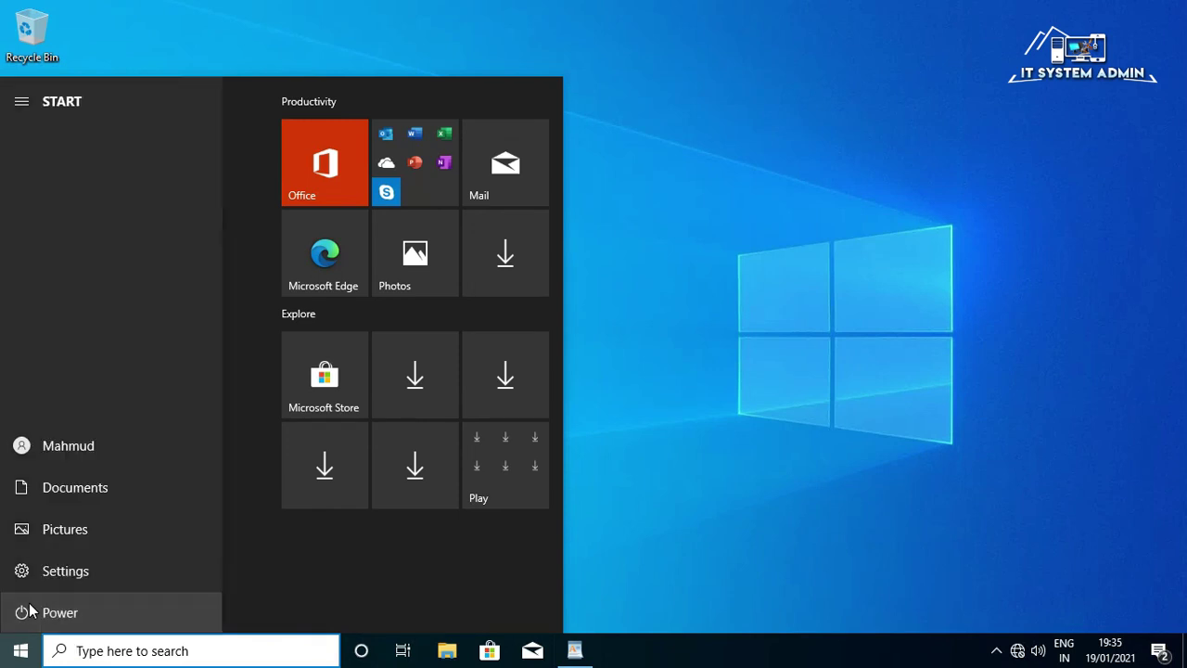
{"action": "left_click", "coordinate": [29, 610]}
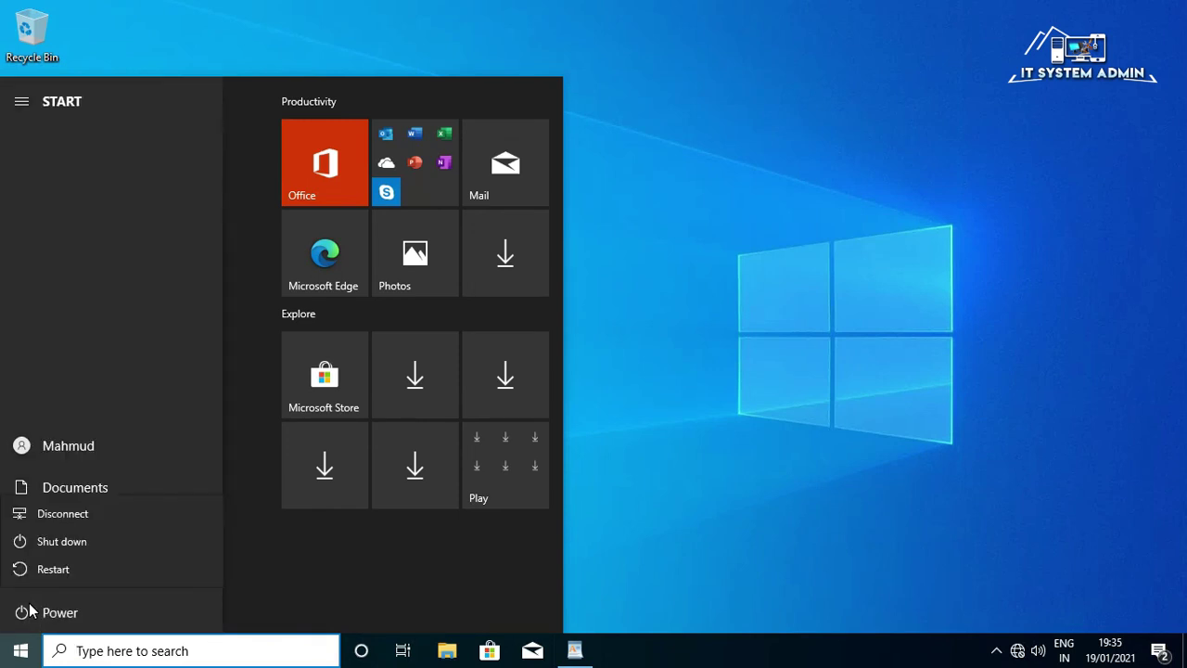
{"action": "left_click", "coordinate": [60, 562]}
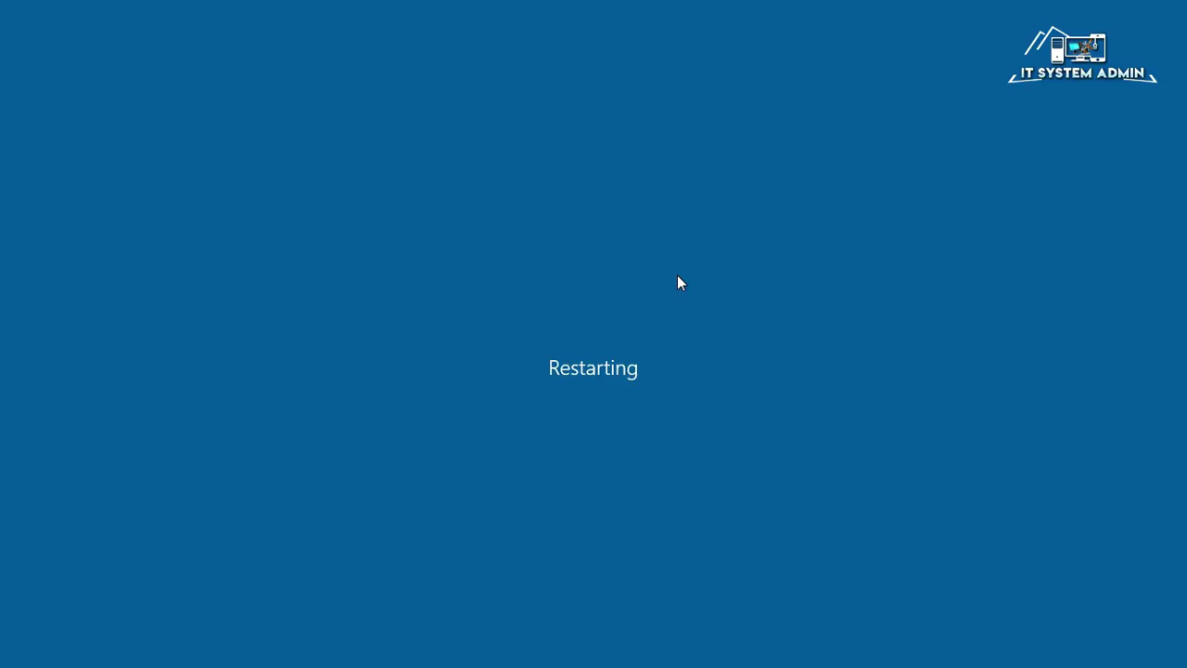